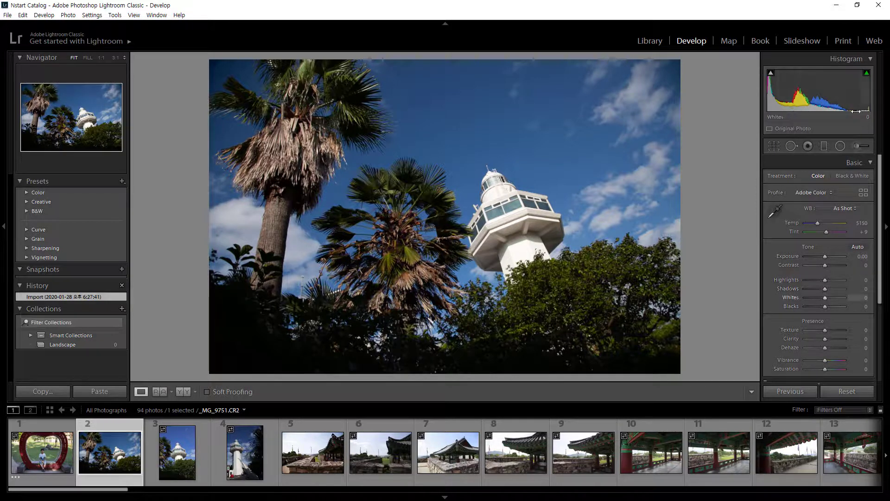
mouse_move(770, 74)
key("alt")
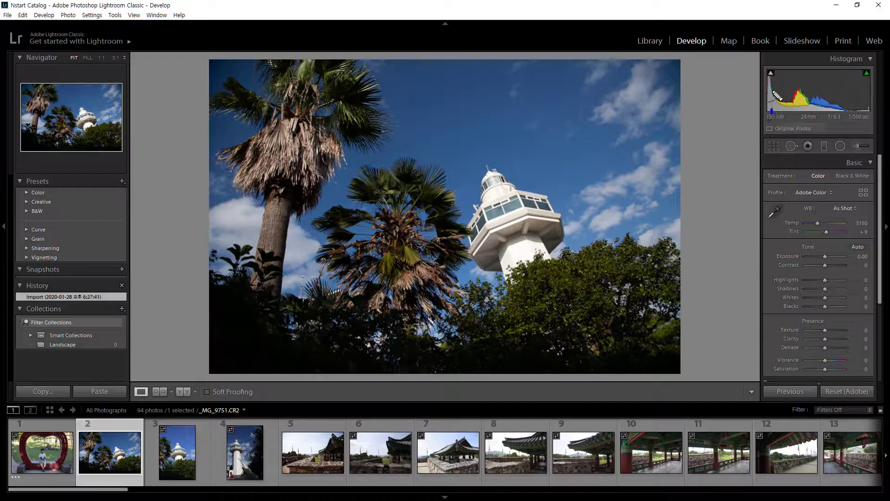
mouse_move(769, 77)
left_mouse_down()
mouse_move(759, 75)
mouse_move(770, 75)
left_mouse_up()
left_click_drag(787, 110, 758, 103)
left_click_drag(856, 107, 855, 111)
key("Escape")
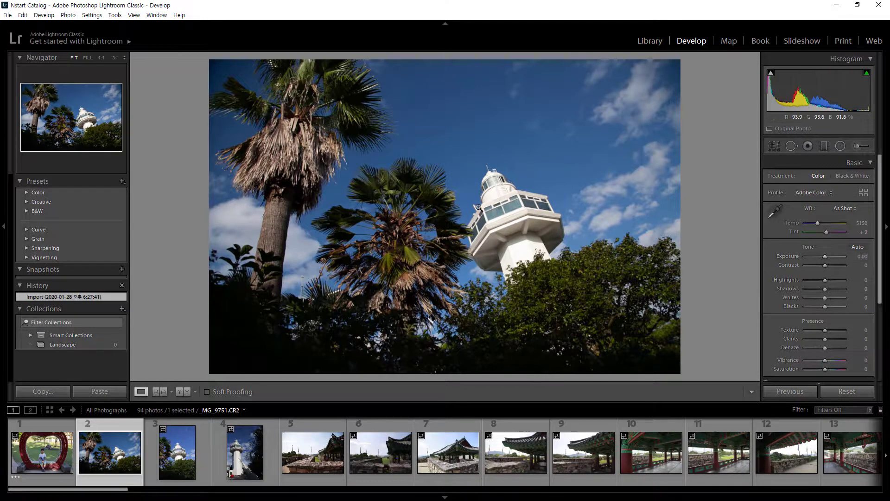
Open the fortress wall photo _MG_9761.CR2 and examine its histogram against the dark roof and the bright sky.
left_click(323, 454)
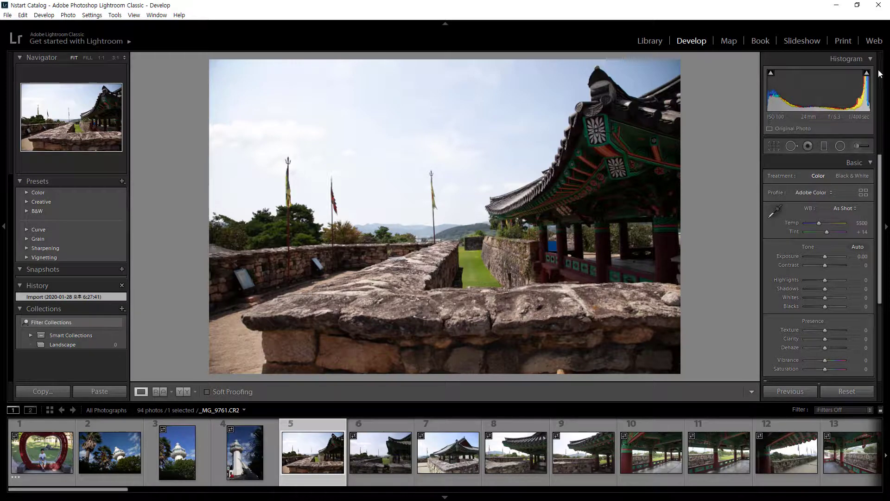
key("shift")
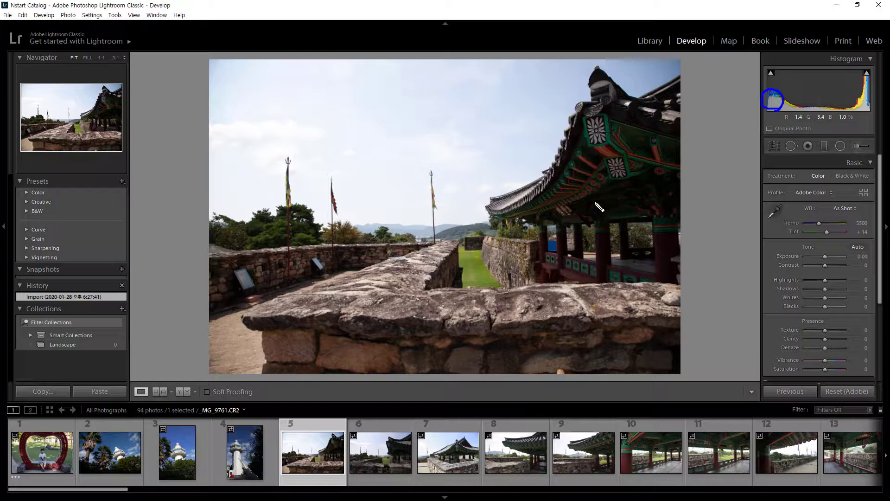
mouse_move(574, 207)
left_mouse_down()
mouse_move(614, 202)
mouse_move(635, 221)
mouse_move(653, 210)
left_mouse_up()
mouse_move(611, 111)
left_mouse_down()
mouse_move(644, 122)
mouse_move(673, 119)
mouse_move(676, 131)
left_mouse_up()
left_click_drag(578, 130, 567, 157)
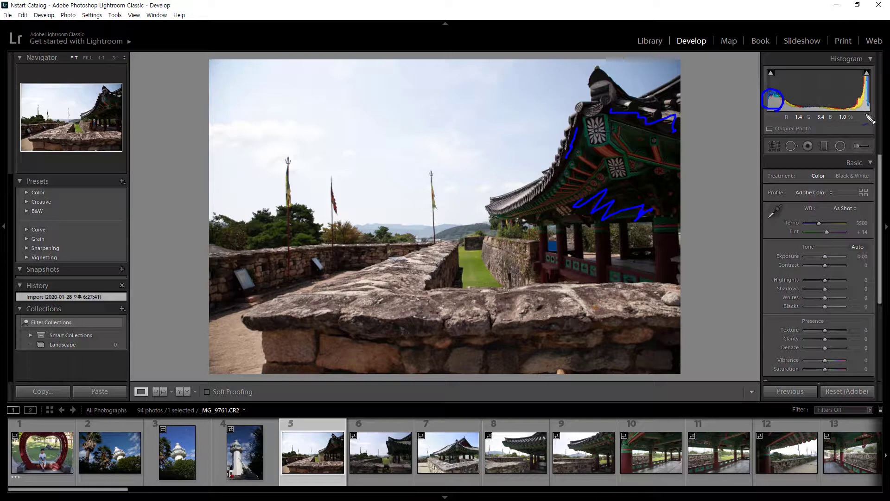
mouse_move(867, 77)
left_mouse_down()
mouse_move(868, 114)
mouse_move(864, 77)
left_mouse_up()
mouse_move(314, 102)
left_mouse_down()
mouse_move(310, 149)
mouse_move(327, 156)
mouse_move(376, 132)
mouse_move(435, 146)
left_mouse_up()
mouse_move(405, 101)
left_mouse_down()
mouse_move(345, 88)
mouse_move(268, 132)
mouse_move(325, 184)
mouse_move(427, 195)
mouse_move(446, 148)
mouse_move(374, 110)
left_mouse_up()
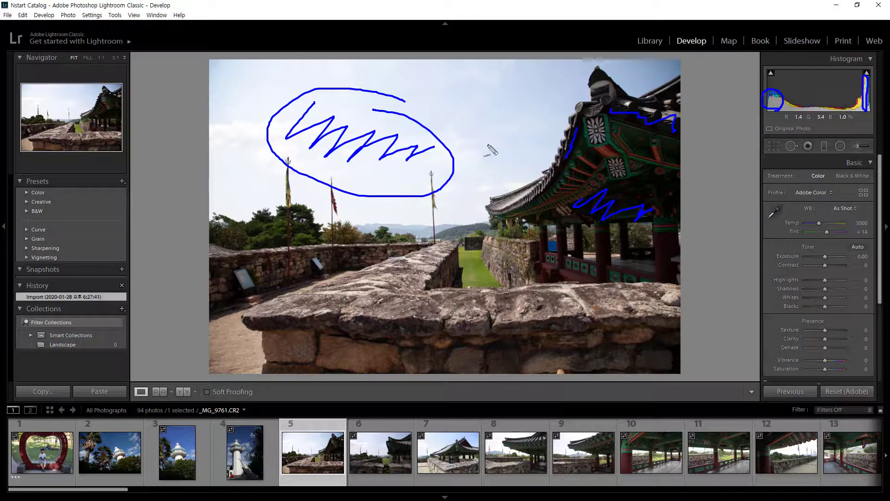
key("Escape")
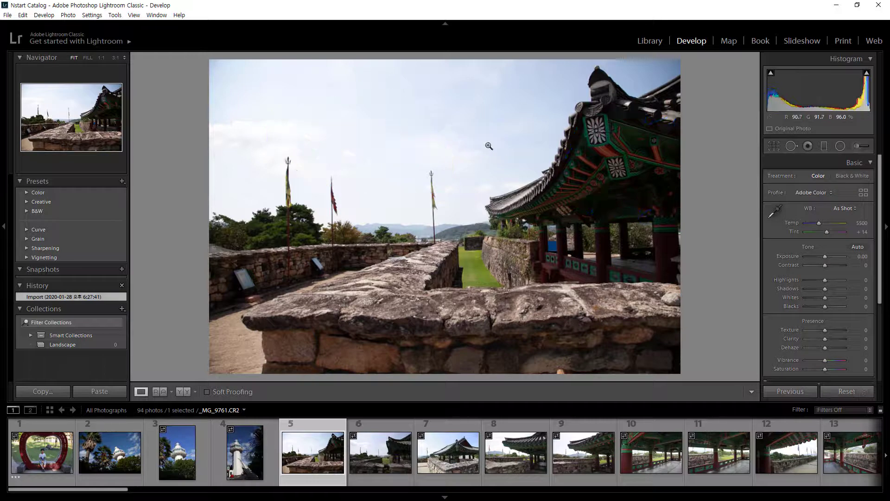
Try an Exposure of +2.12 on the dark pavilion interior photo _MG_9767.CR2 and reset its settings.
left_click(446, 444)
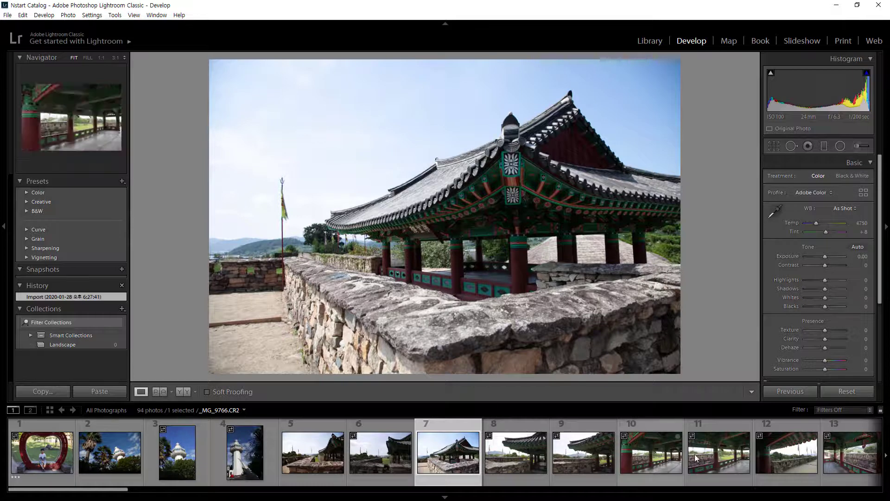
left_click(724, 452)
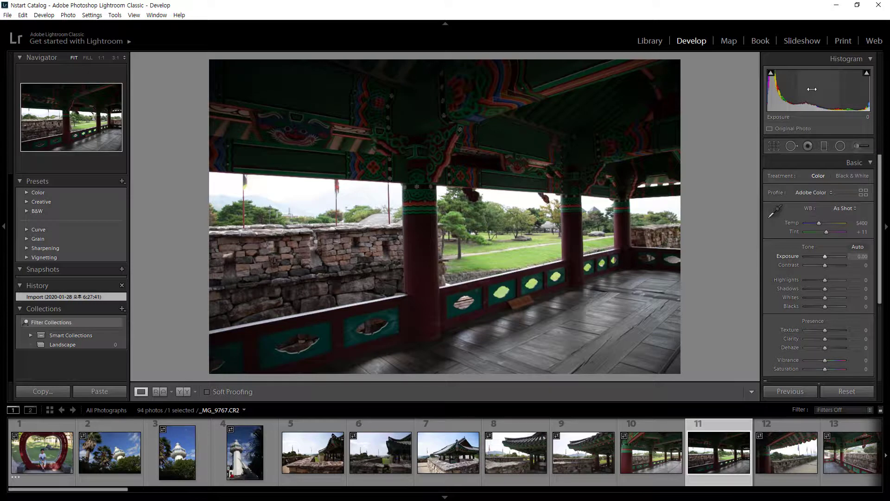
left_click_drag(825, 257, 833, 257)
left_click_drag(814, 100, 814, 101)
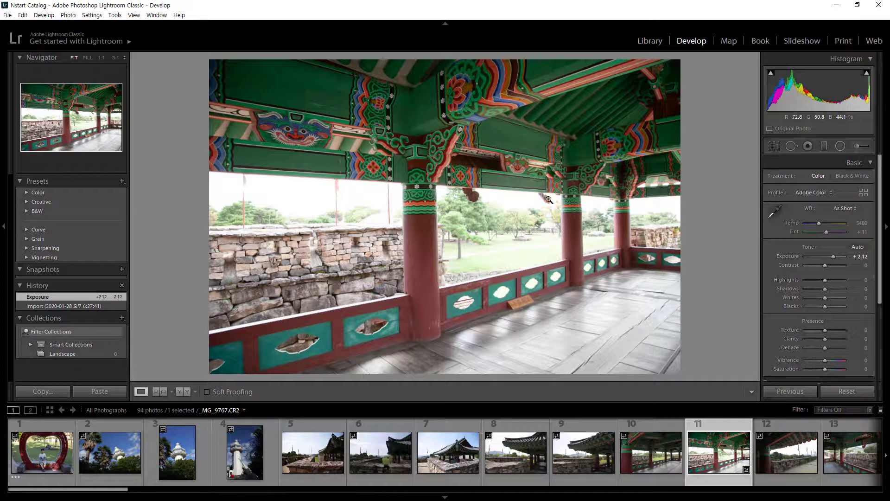
left_click(852, 390)
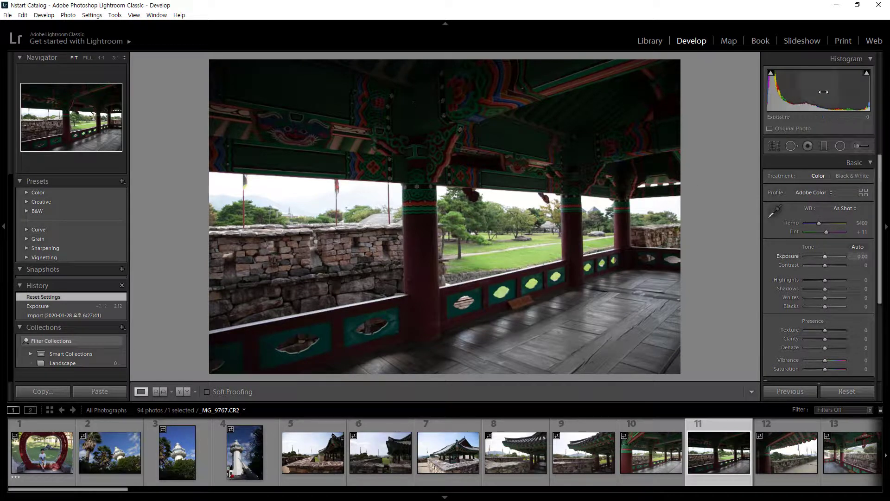
Raise the Exposure to +2.12 on the histogram for a side-by-side Before/After comparison, and reset the photo's settings.
left_click_drag(823, 93, 850, 92)
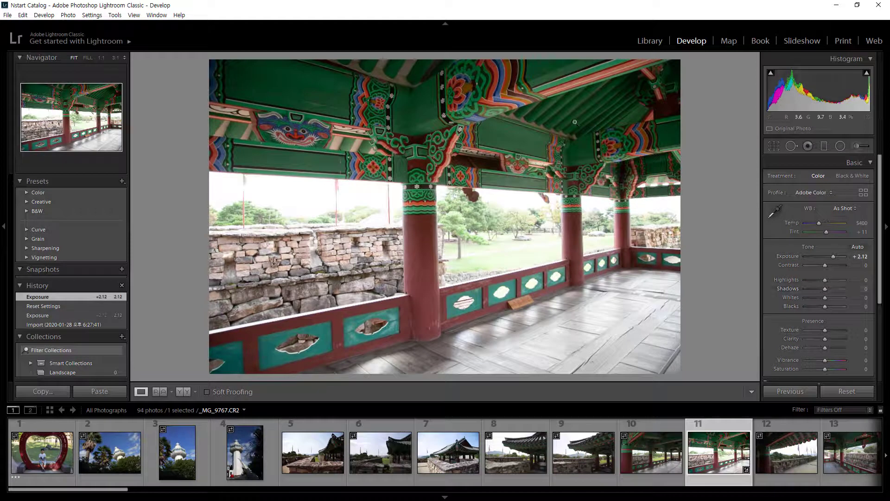
left_click(183, 392)
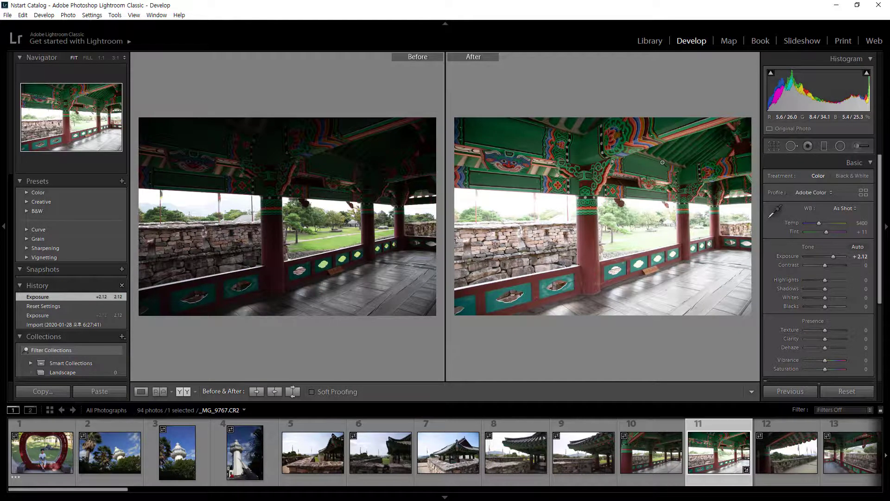
left_click(846, 391)
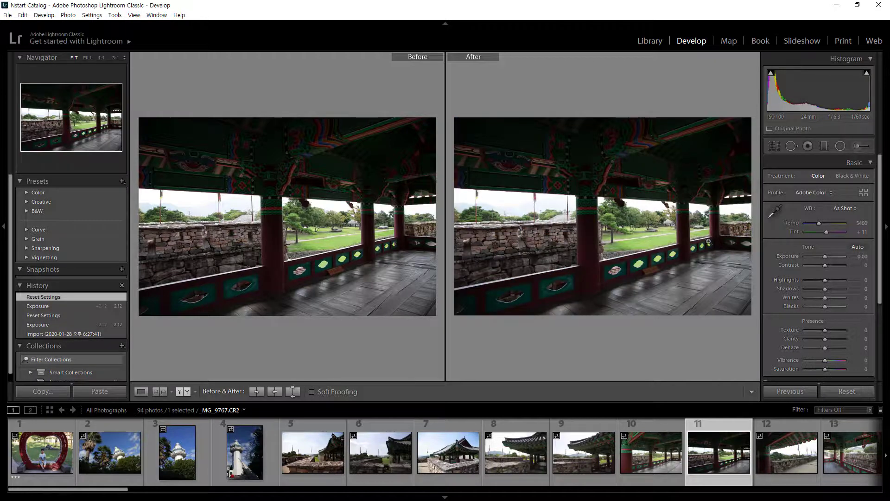
Look through the neighbouring pavilion and wall photos, photos 6 to 11, to compare their histograms.
left_click(453, 452)
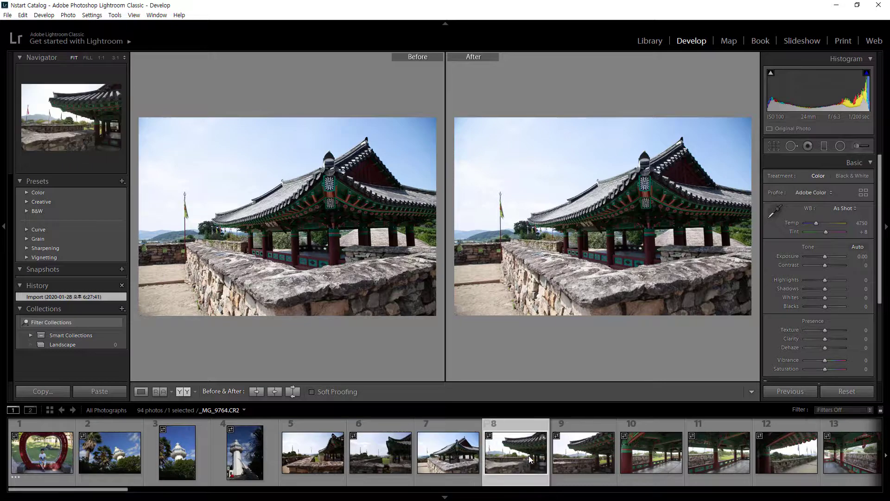
left_click(487, 454)
left_click(387, 449)
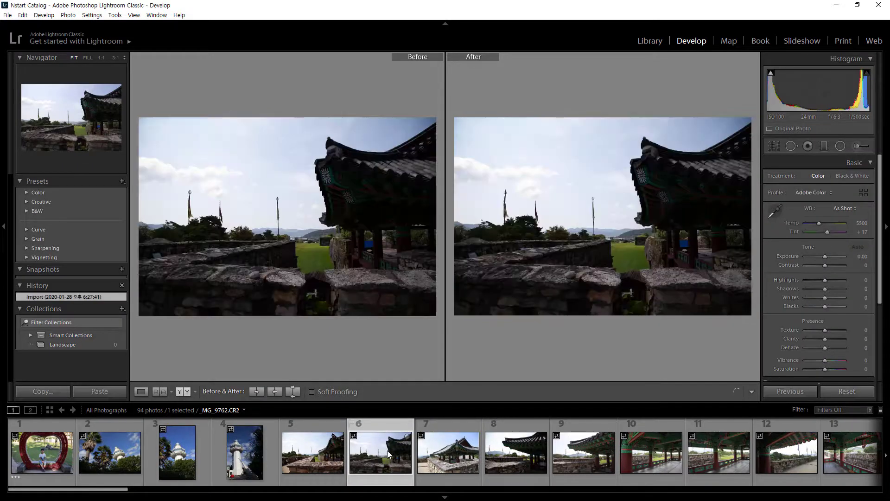
left_click(575, 452)
key("Right")
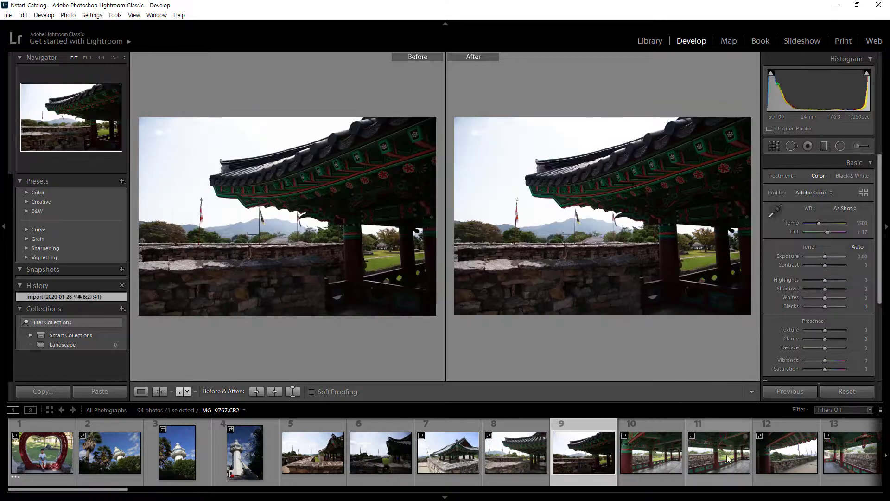
key("Right")
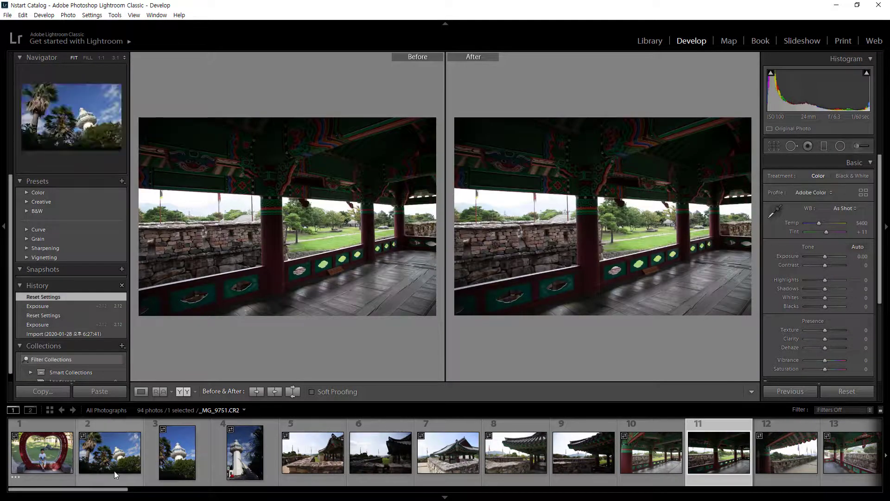
Try Exposure values of +0.30 and +0.56 on the village path photo _MG_9774.CR2 and reset its settings.
left_click_drag(119, 489, 228, 490)
left_click(403, 454)
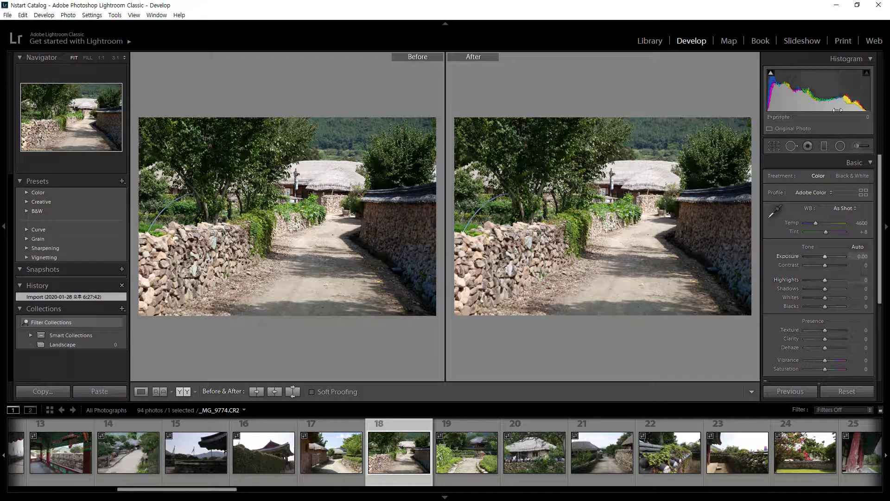
left_click_drag(826, 88, 832, 89)
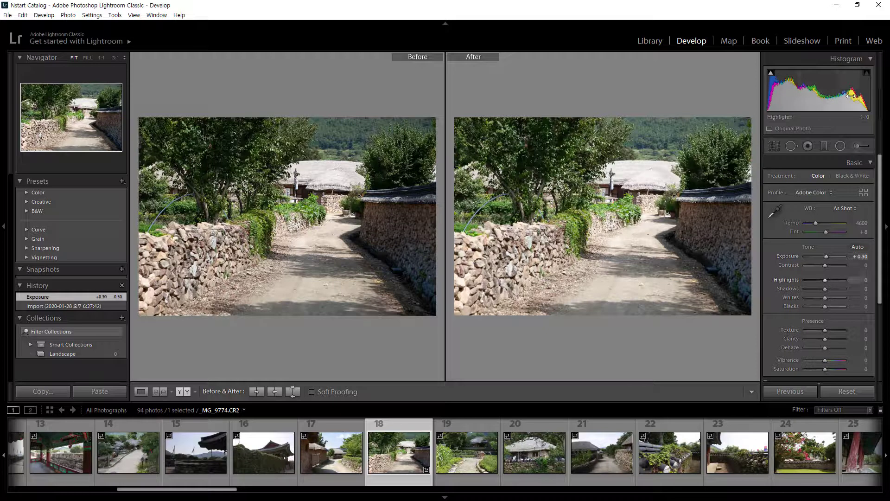
mouse_move(824, 100)
left_mouse_down()
mouse_move(836, 100)
mouse_move(826, 102)
left_mouse_up()
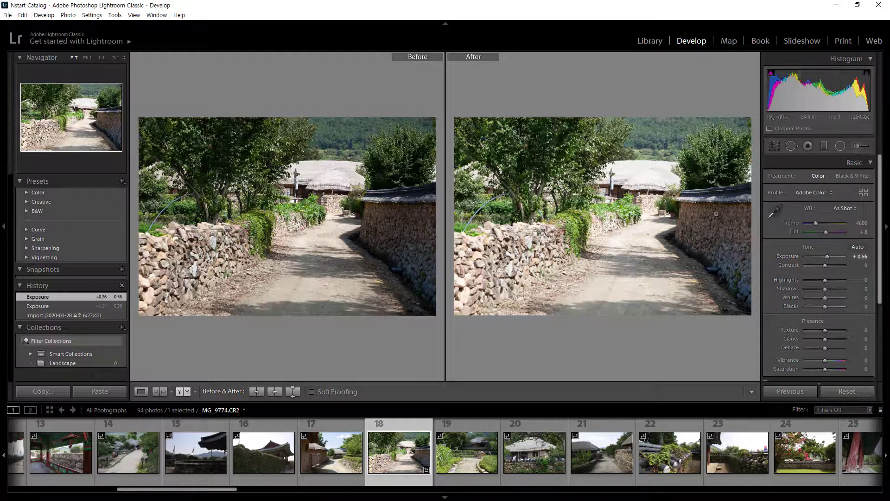
left_click(851, 394)
Open the ivy wall photo _MG_9786.CR2 and correct its clipping on the histogram with Blacks +73 and Whites -100.
left_click(756, 457)
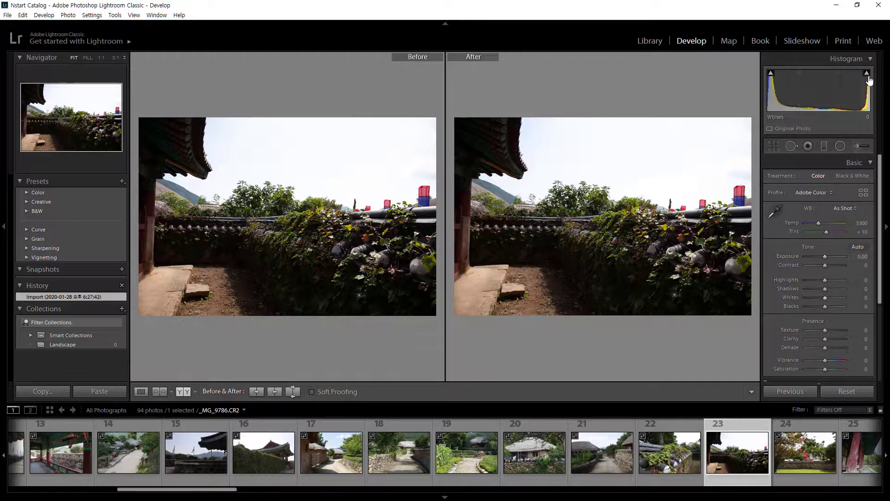
mouse_move(867, 76)
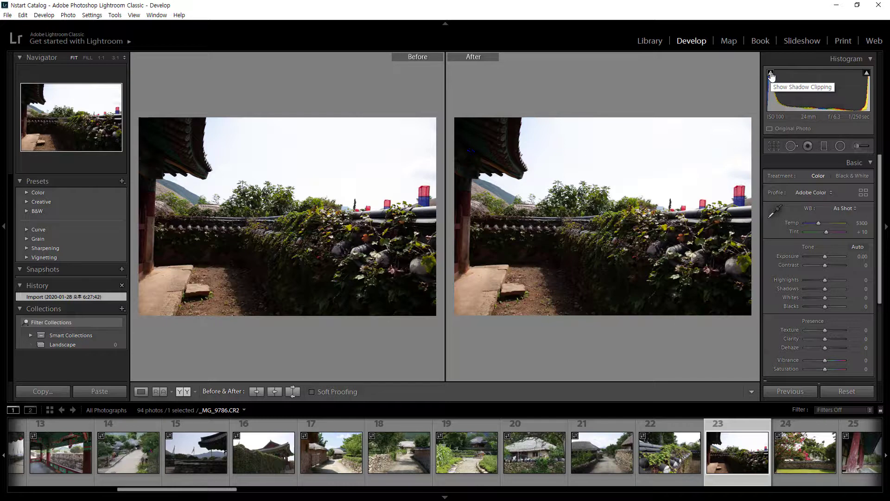
mouse_move(867, 74)
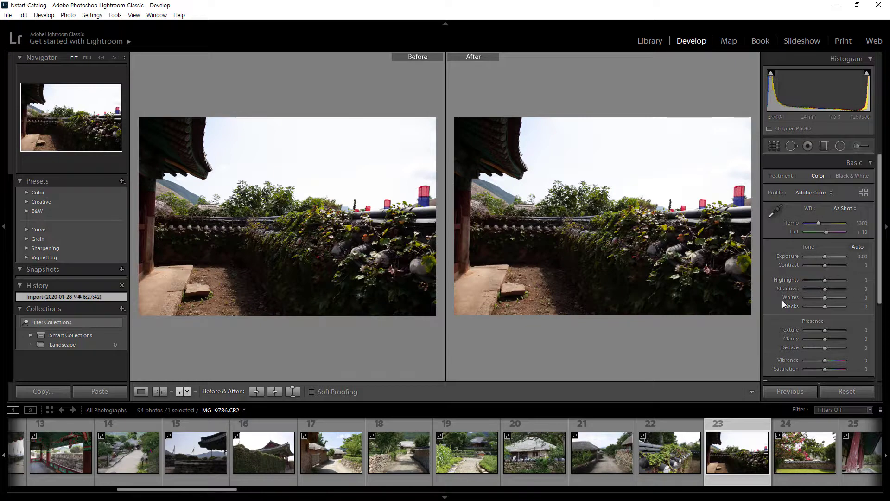
left_click_drag(772, 89, 789, 89)
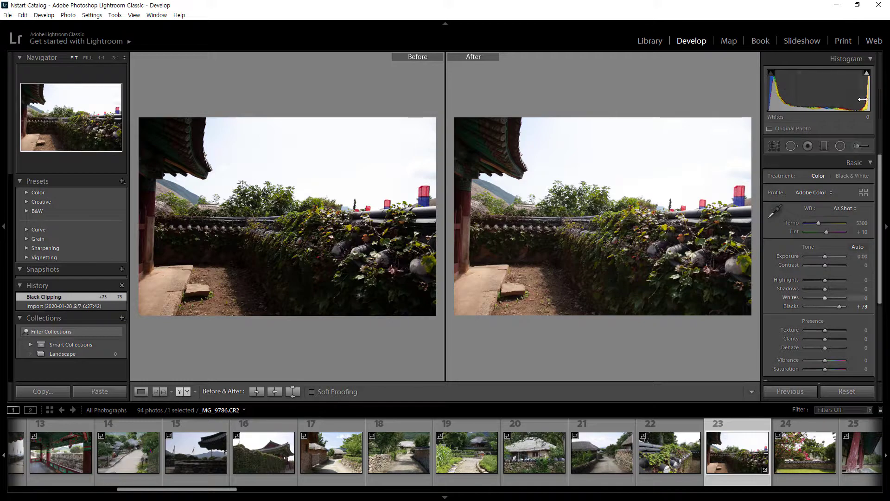
left_click_drag(866, 99, 848, 99)
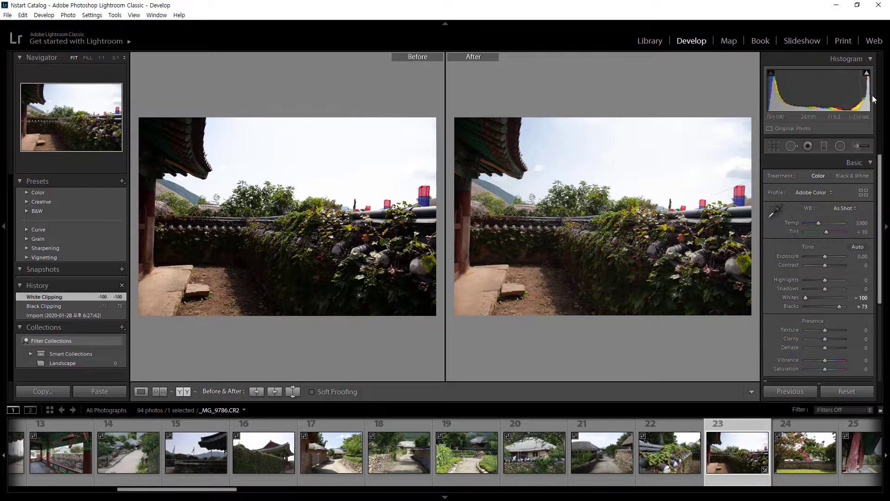
Fine-tune the ivy wall photo's tones to Highlights +1, Shadows -5 and Blacks +55.
left_click_drag(825, 280, 823, 280)
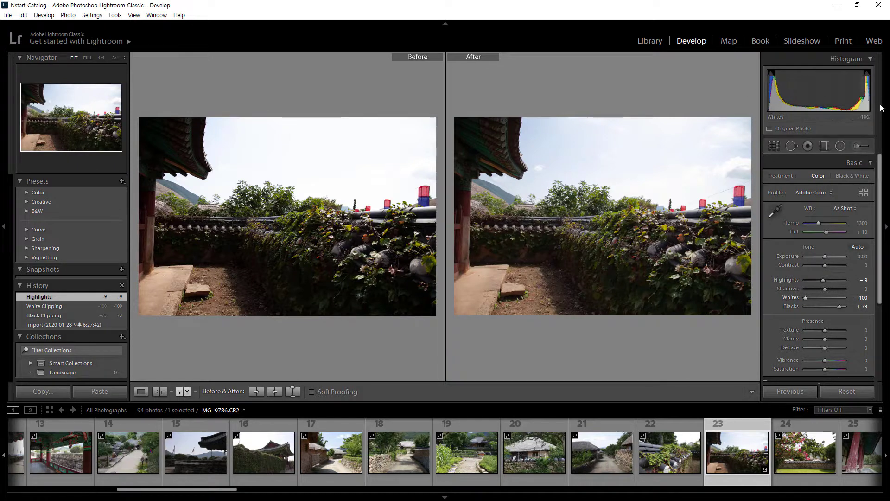
left_click_drag(772, 94, 766, 95)
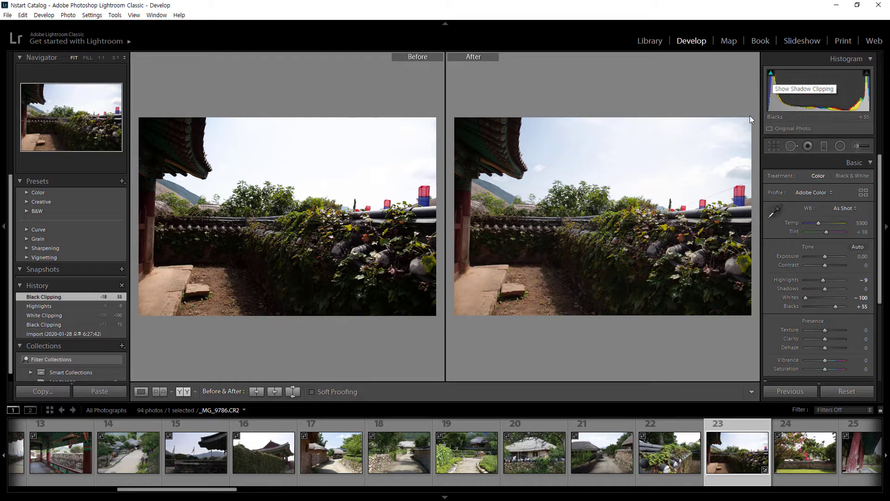
left_click_drag(783, 95, 778, 96)
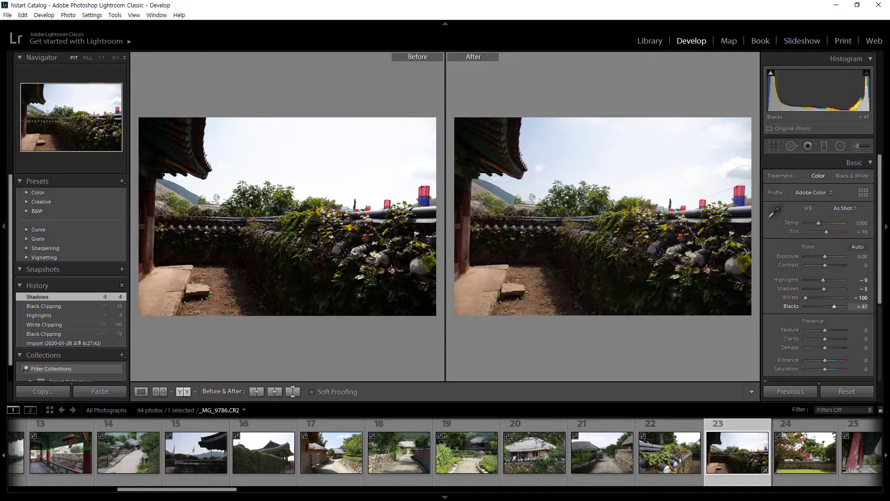
left_click_drag(770, 96, 779, 97)
left_click_drag(857, 90, 863, 91)
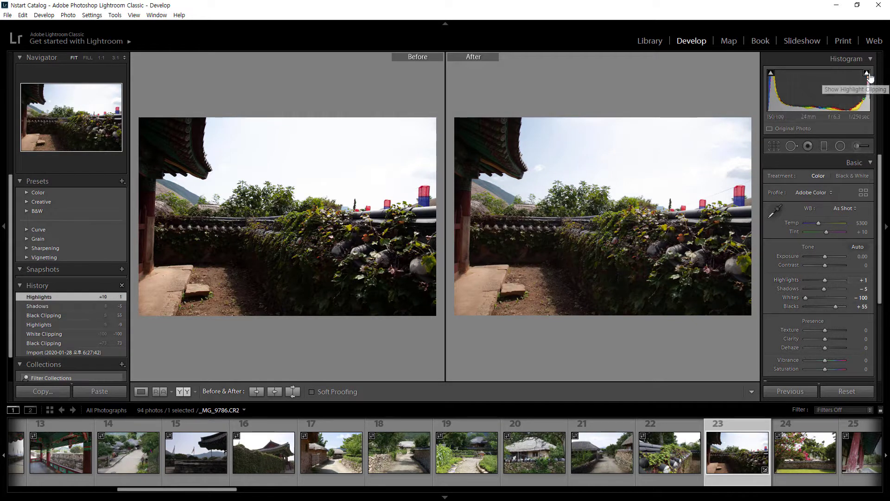